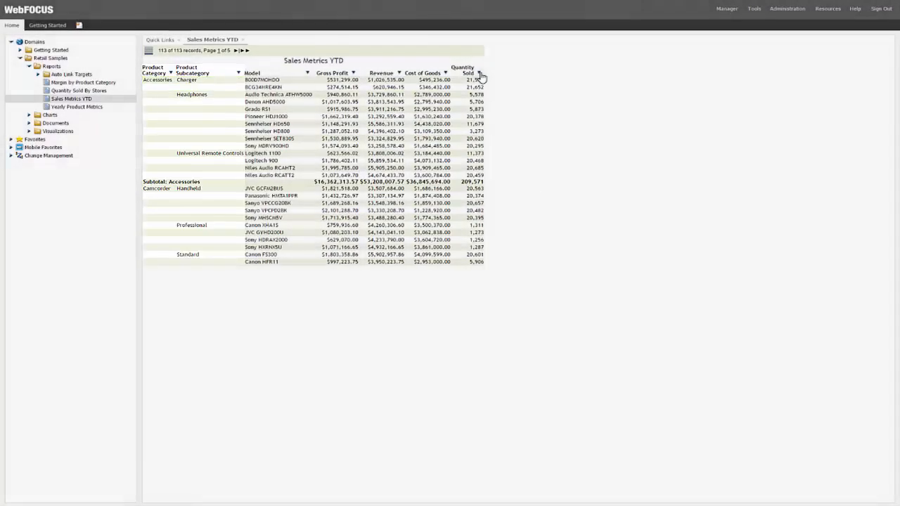
- Visualize the Quantity Sold column with data bars and sort the report by it in descending order
left_click(480, 75)
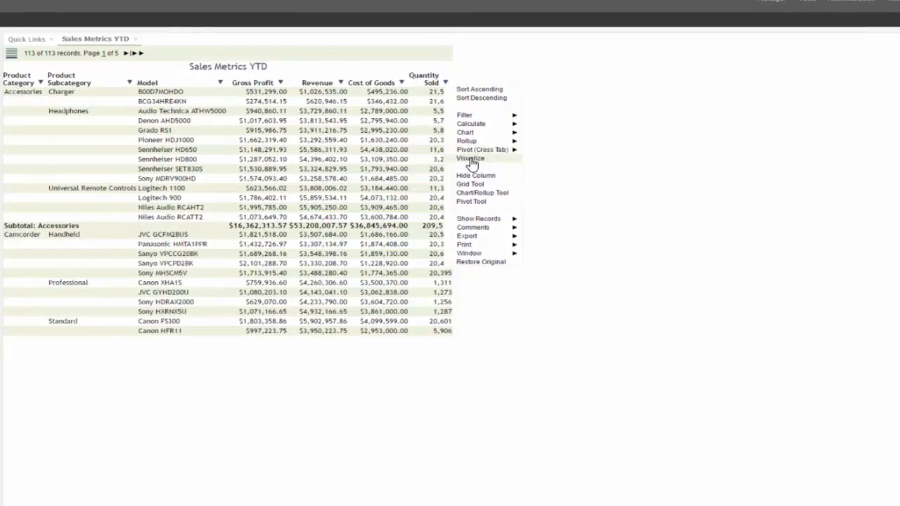
left_click(470, 159)
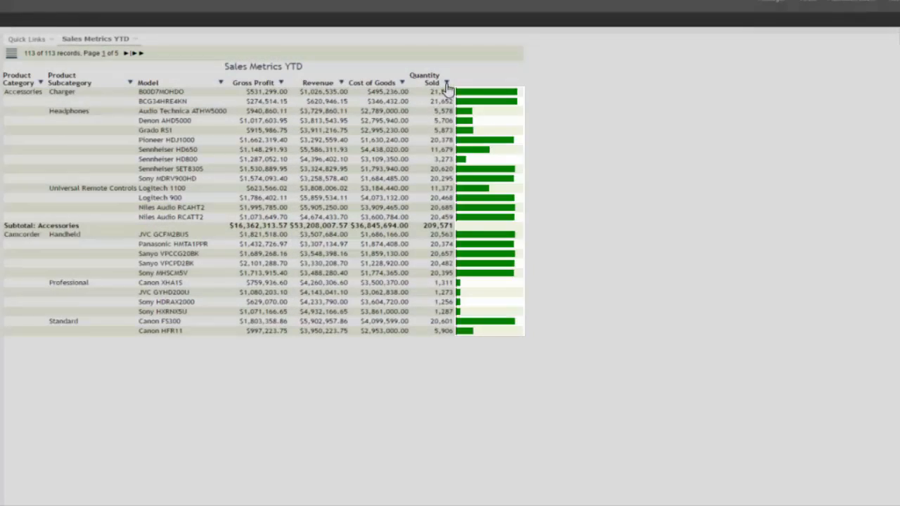
left_click(447, 83)
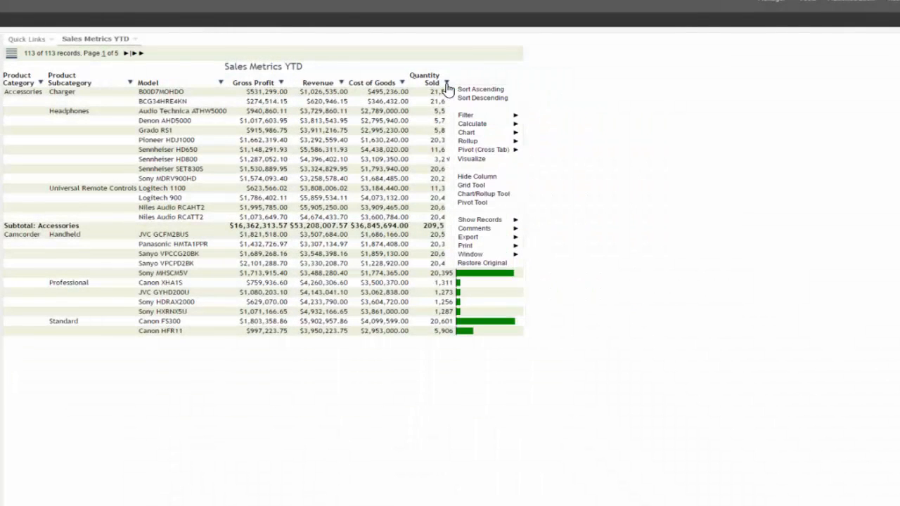
left_click(464, 98)
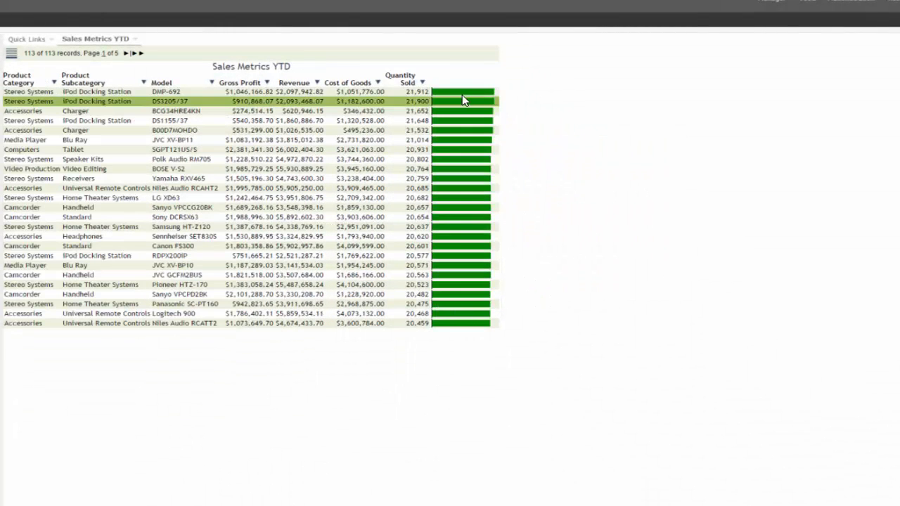
- Create a pie chart of Quantity Sold grouped by Product Category and place its window beside the report table
left_click(421, 83)
mouse_move(445, 132)
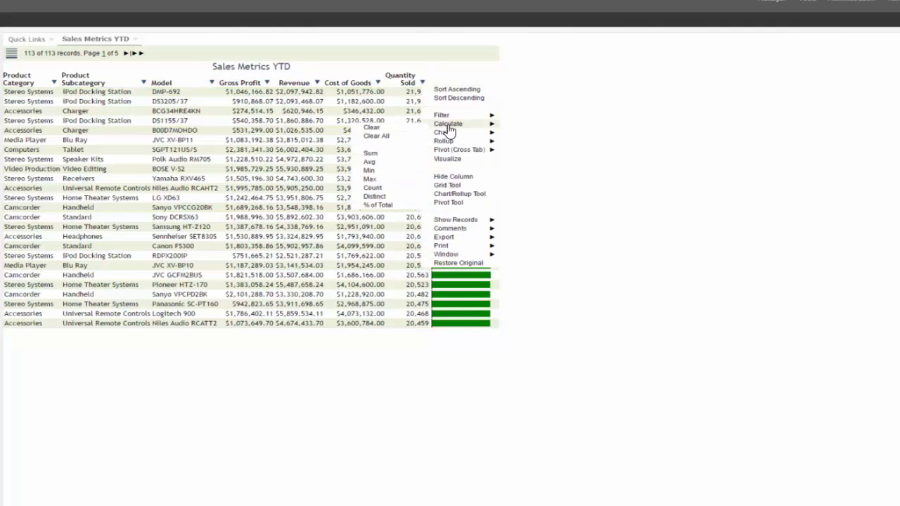
mouse_move(365, 140)
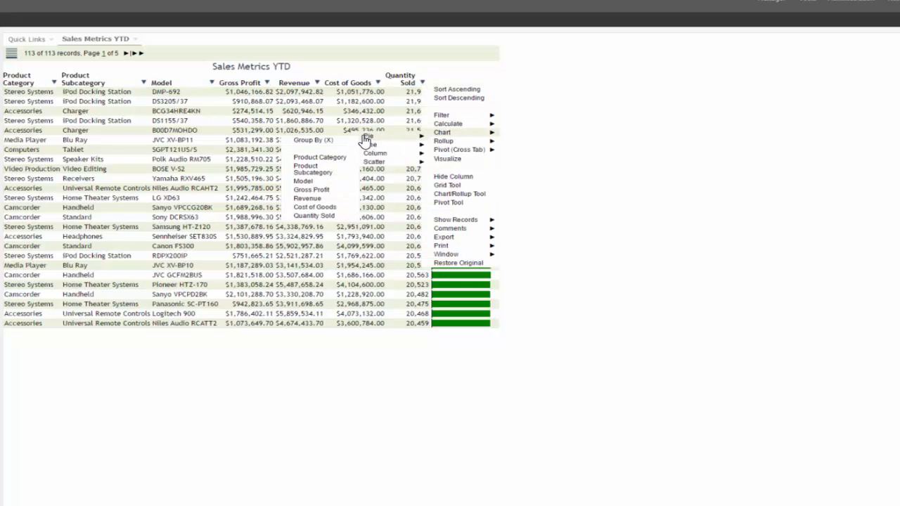
left_click(304, 160)
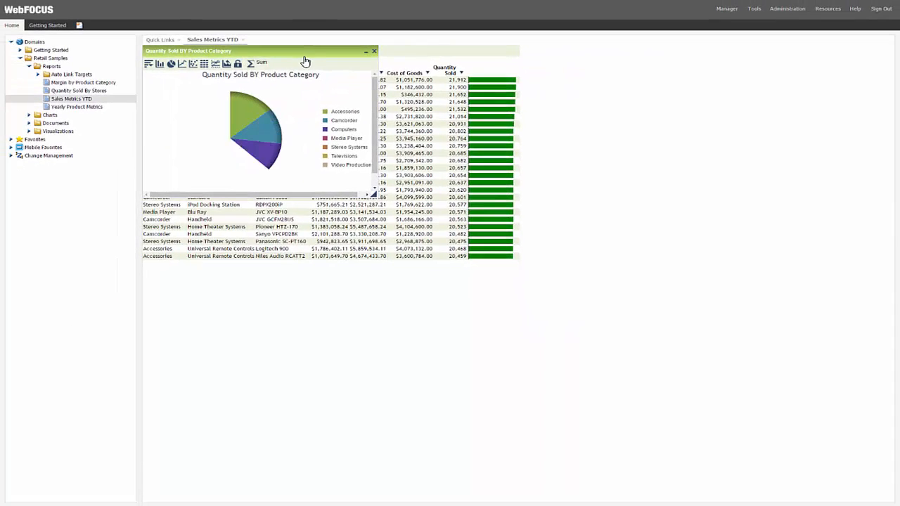
left_click_drag(303, 57, 694, 59)
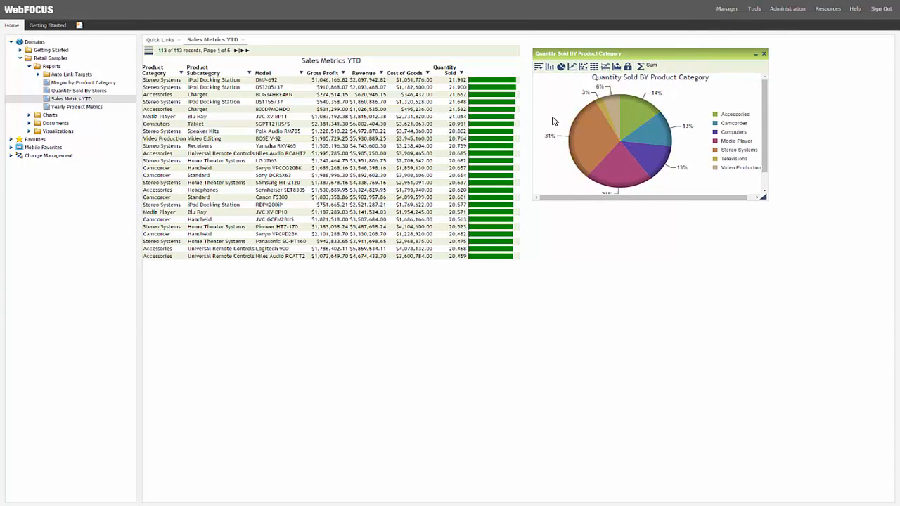
- Filter the pie chart to the Media Player, Stereo Systems and Televisions slices
left_click_drag(553, 117, 604, 180)
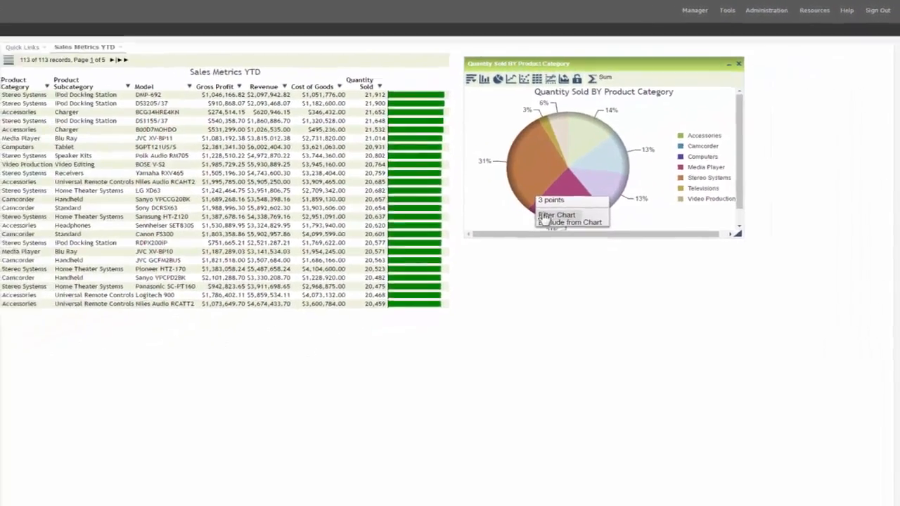
left_click(497, 252)
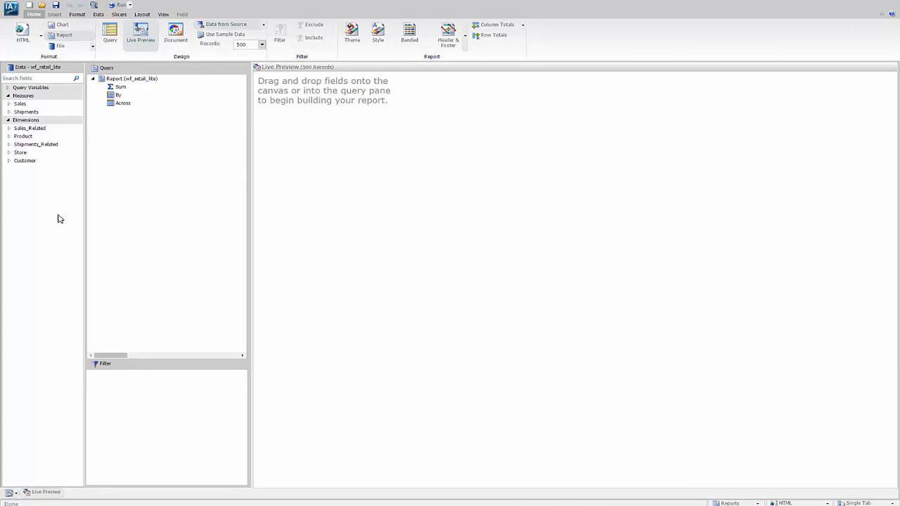
- Add the Sales measures Gross Profit, Revenue, Cost of Goods and Quantity,Sold to the new report's Sum fields
left_click(9, 105)
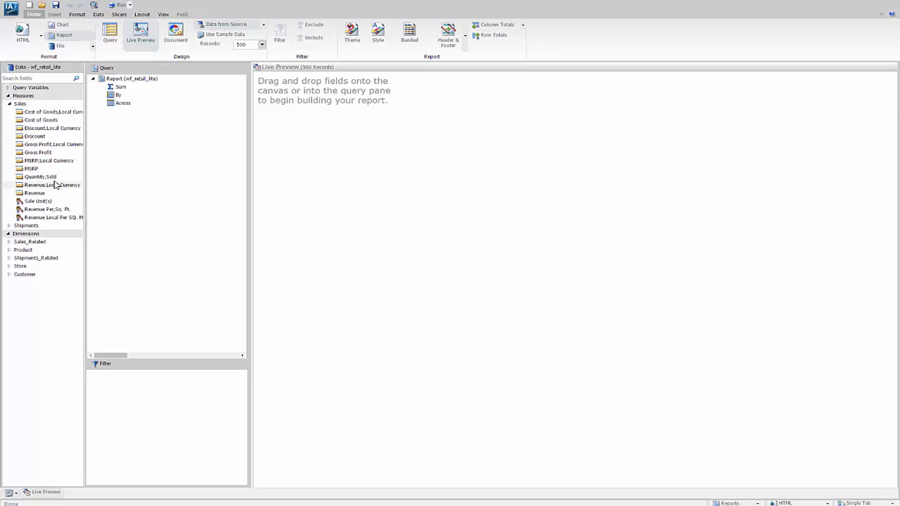
double_click(30, 154)
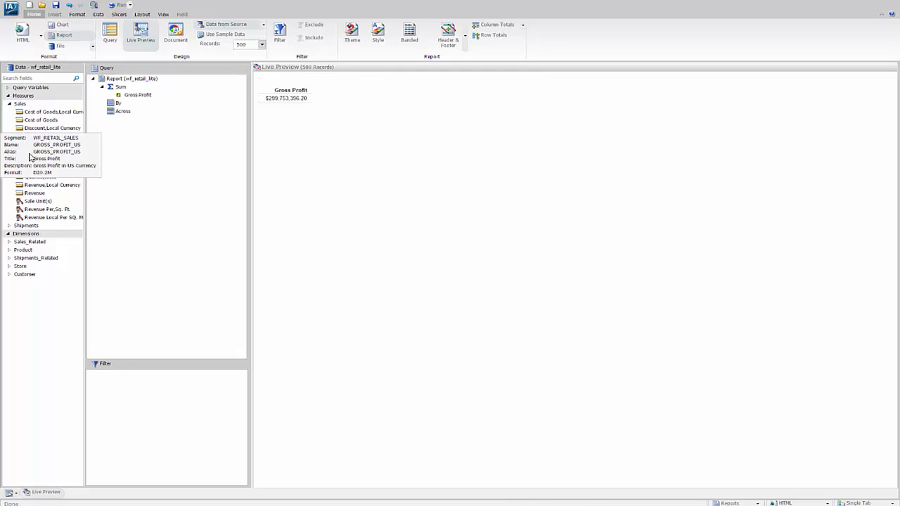
double_click(33, 194)
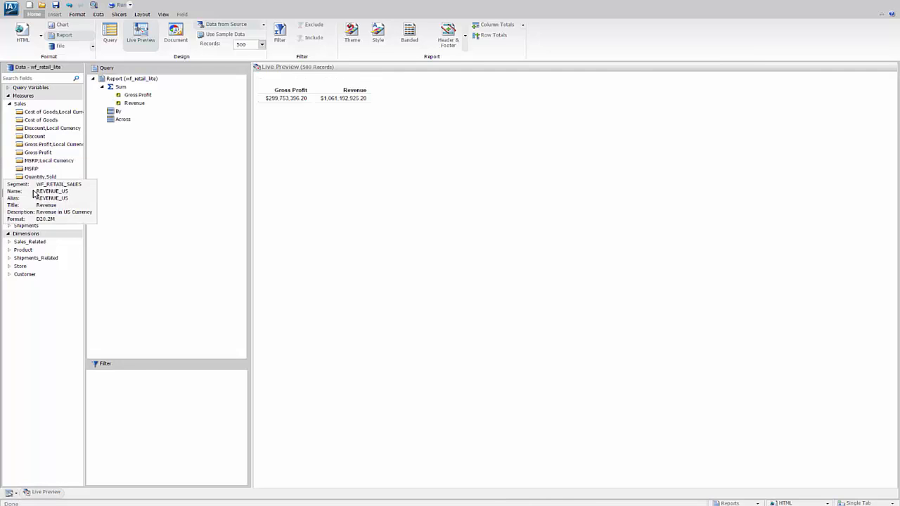
double_click(41, 121)
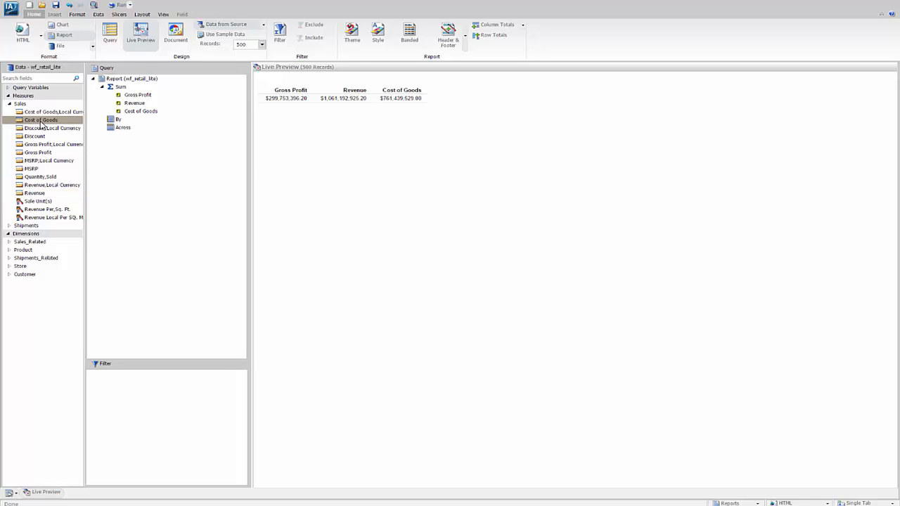
double_click(40, 176)
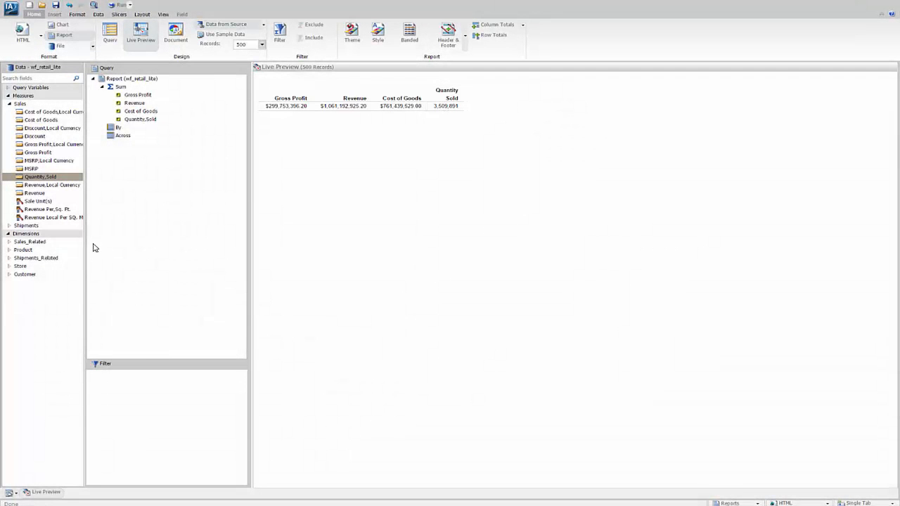
- Add Product,Category, Product,Subcategory and Model from the Product dimension as By sort fields, in that order
left_click(9, 250)
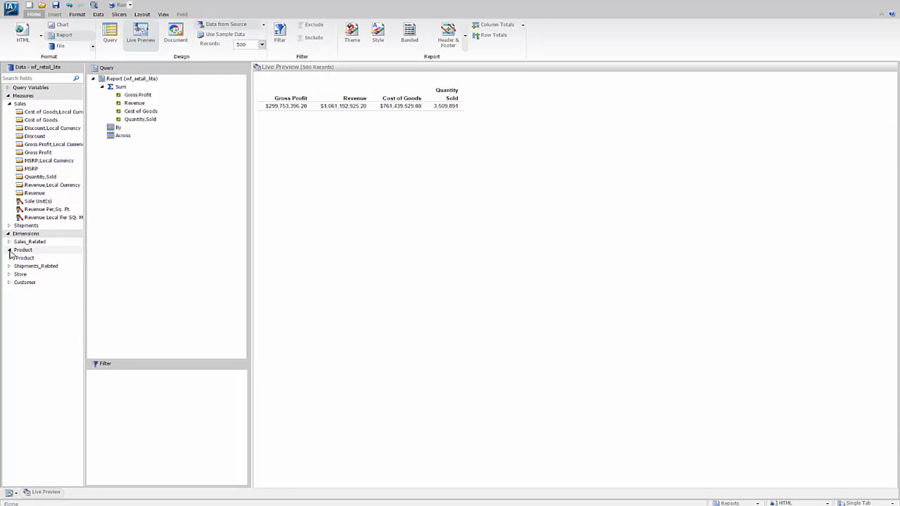
left_click(11, 259)
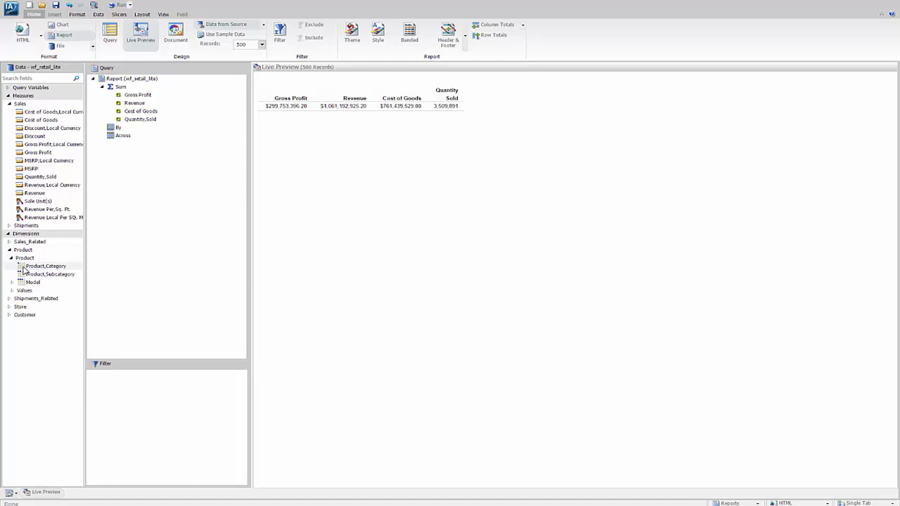
left_click(21, 268)
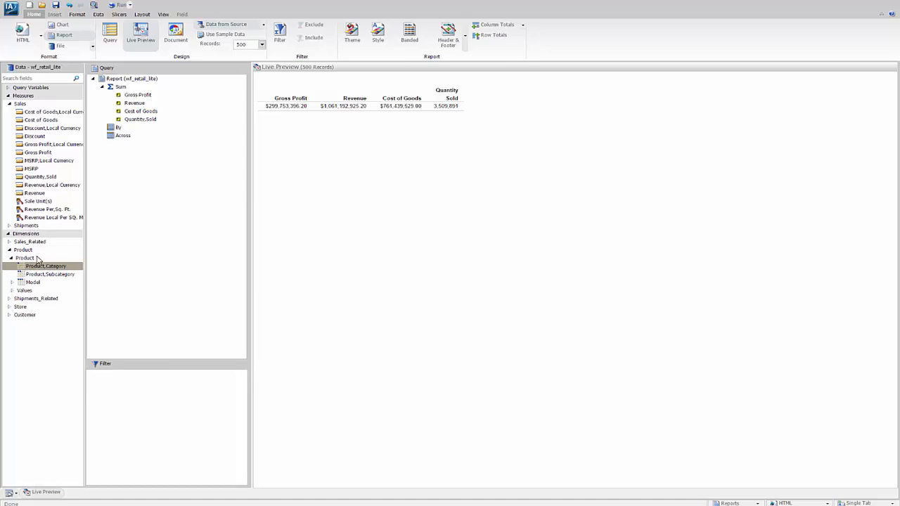
left_click_drag(36, 259, 120, 134)
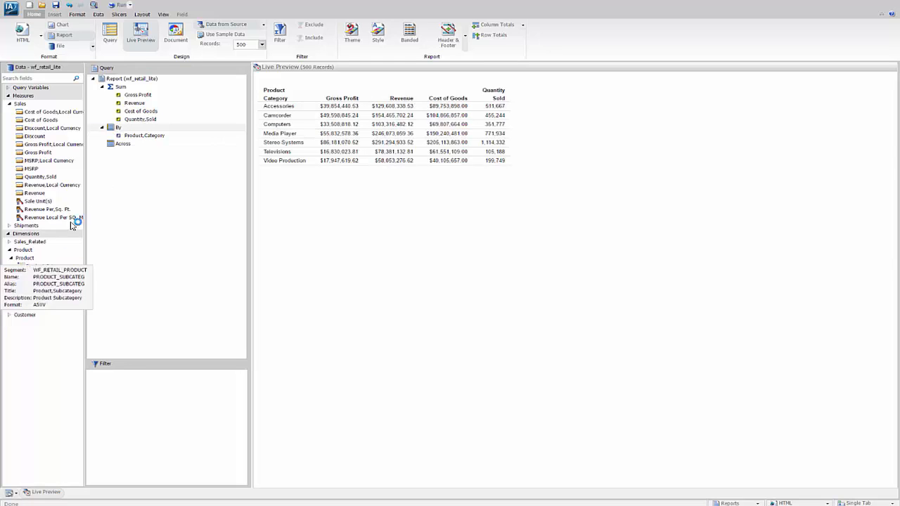
left_click_drag(21, 274, 110, 144)
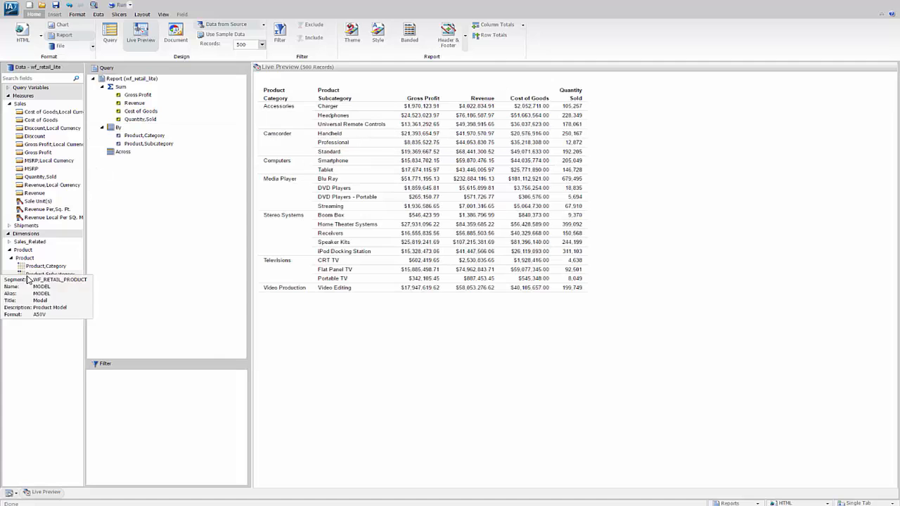
left_click_drag(28, 283, 106, 146)
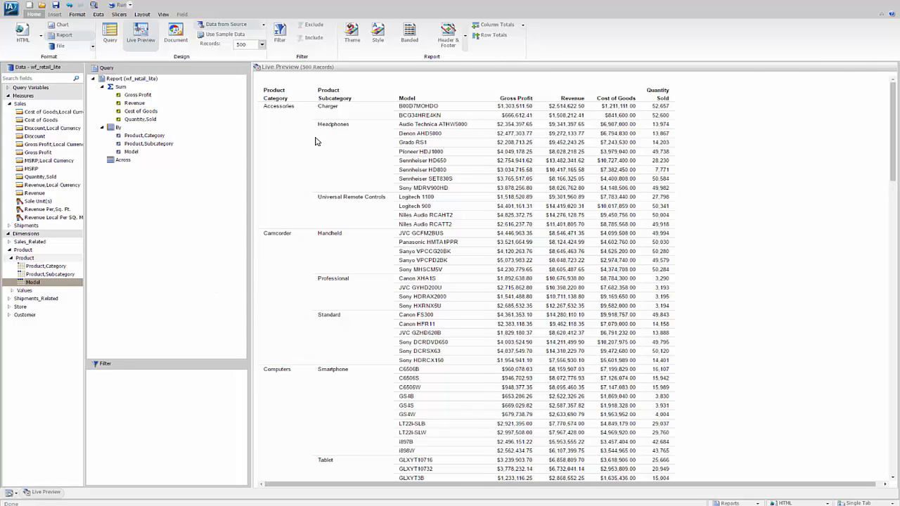
- Add a subtotal for each Product,Category group in the report
left_click(283, 111)
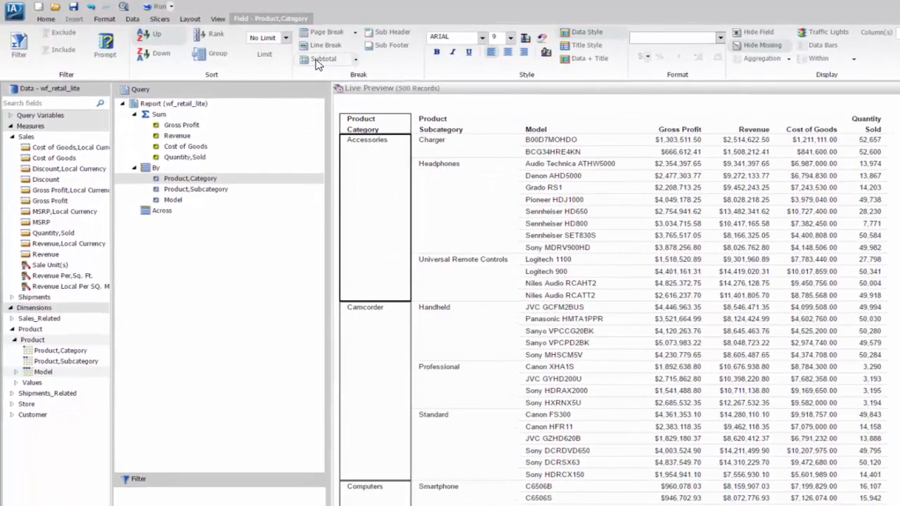
left_click(318, 62)
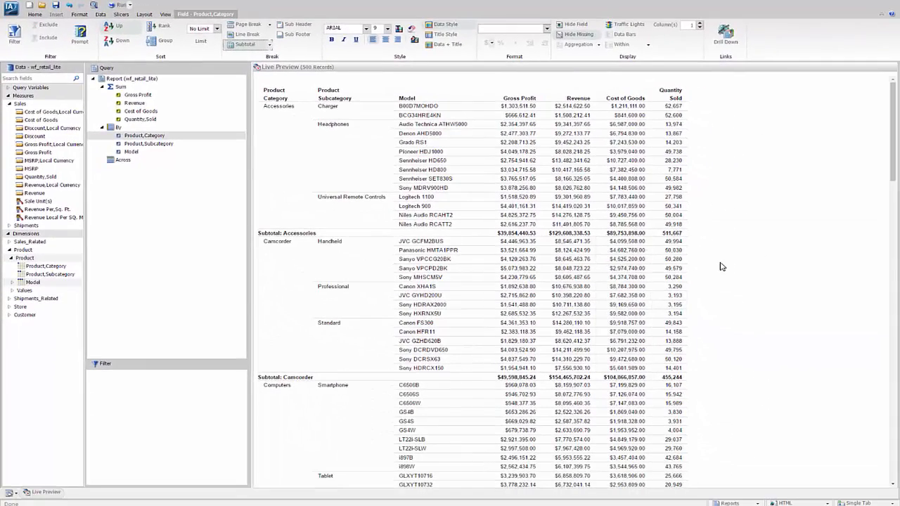
- Apply the predefined ENGreen_Light2.sty theme to the report
left_click(33, 15)
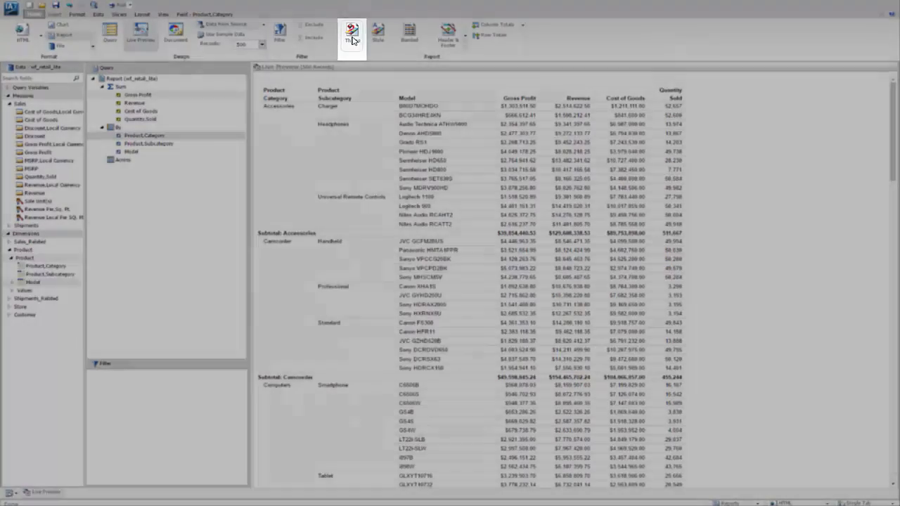
left_click(352, 39)
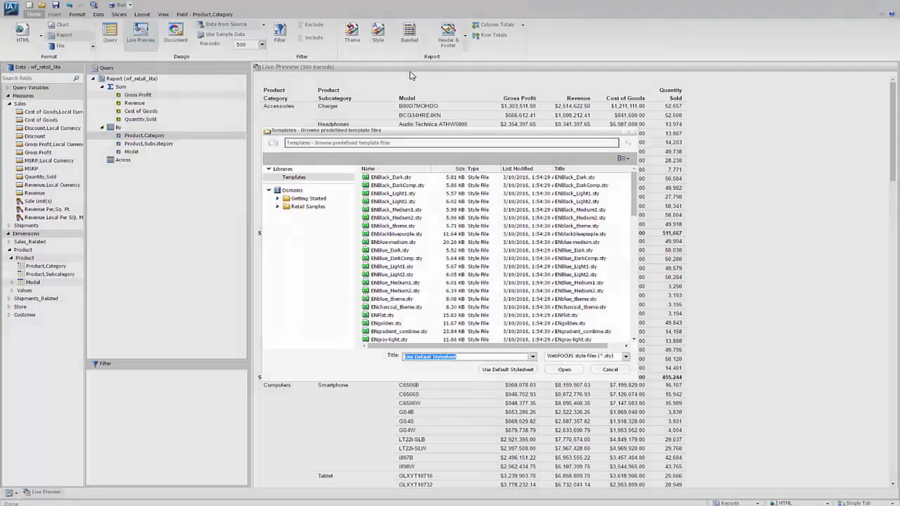
left_click_drag(634, 192, 635, 222)
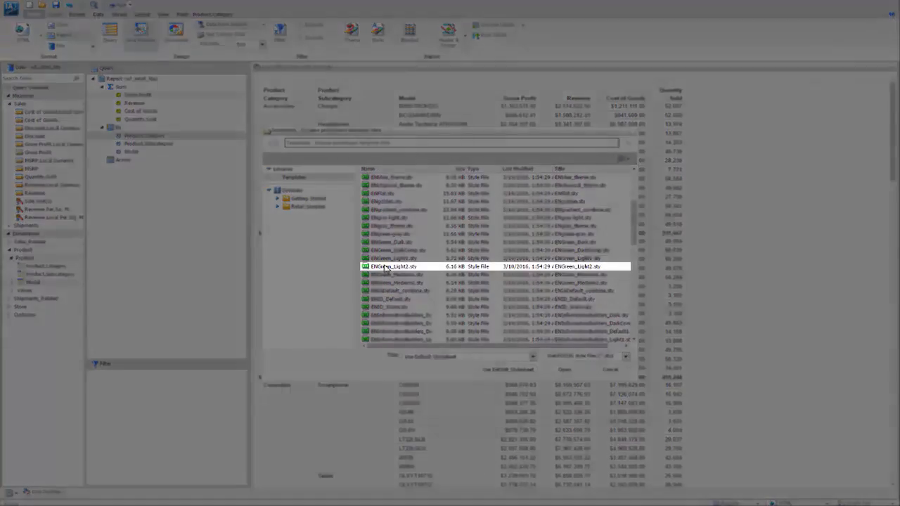
left_click(440, 267)
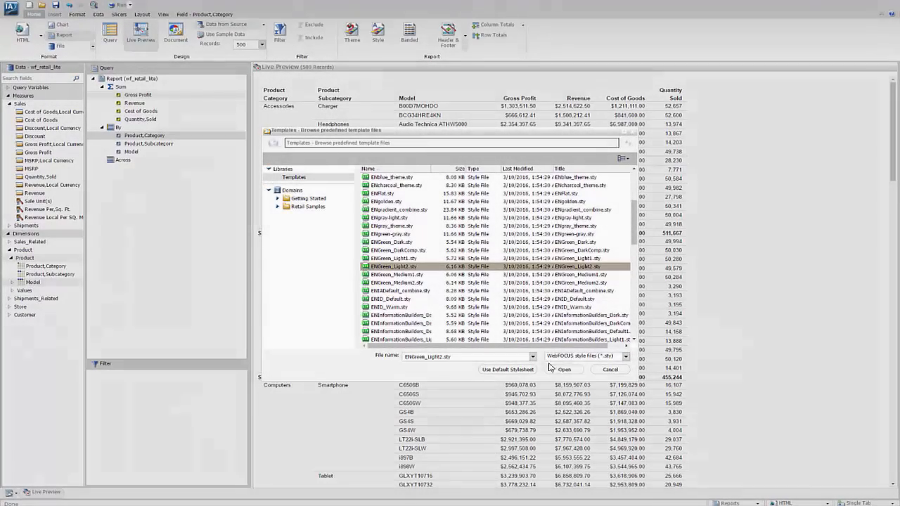
left_click(557, 370)
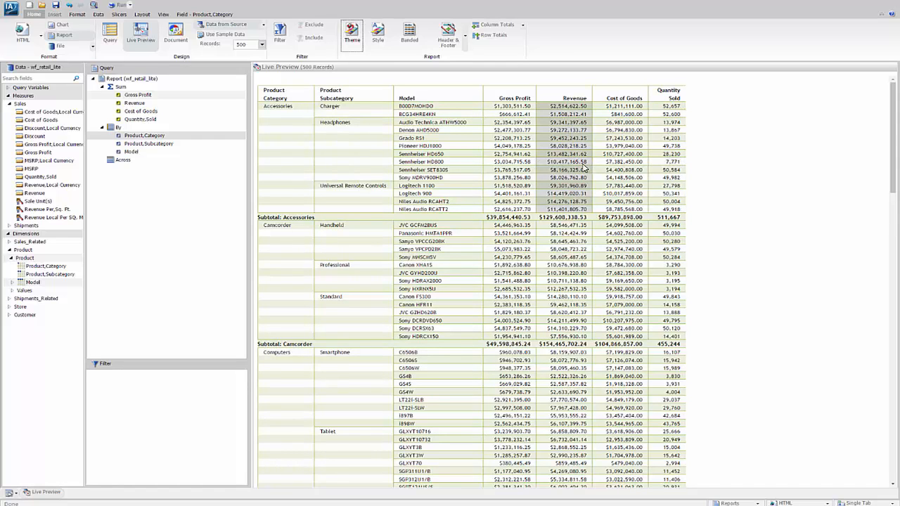
- Change the report's output format to Active Report
left_click(24, 32)
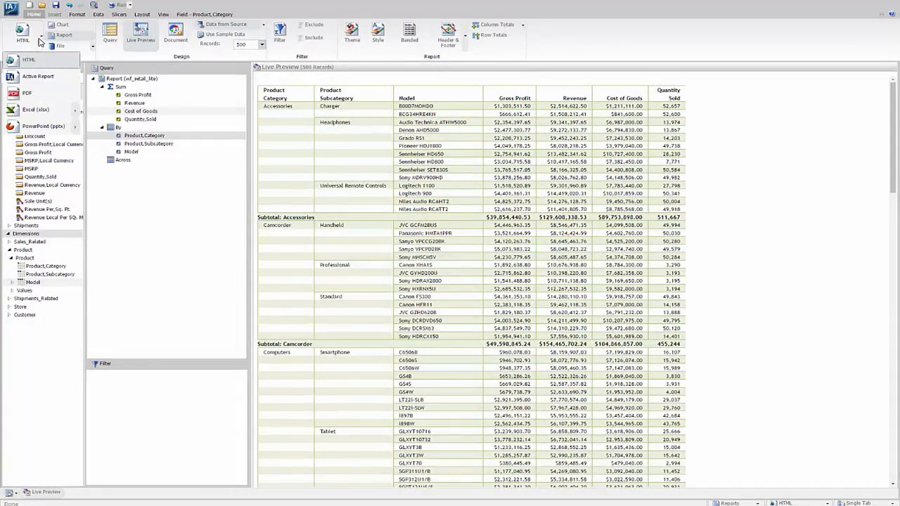
left_click(32, 78)
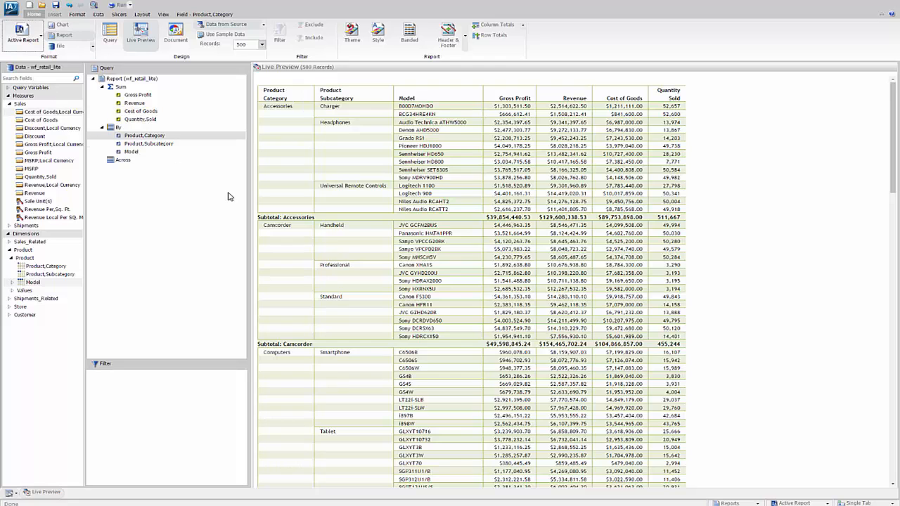
- Create a filter condition on Sale,Year from the Transaction Date, Simple hierarchy under Sales_Related
left_click(10, 242)
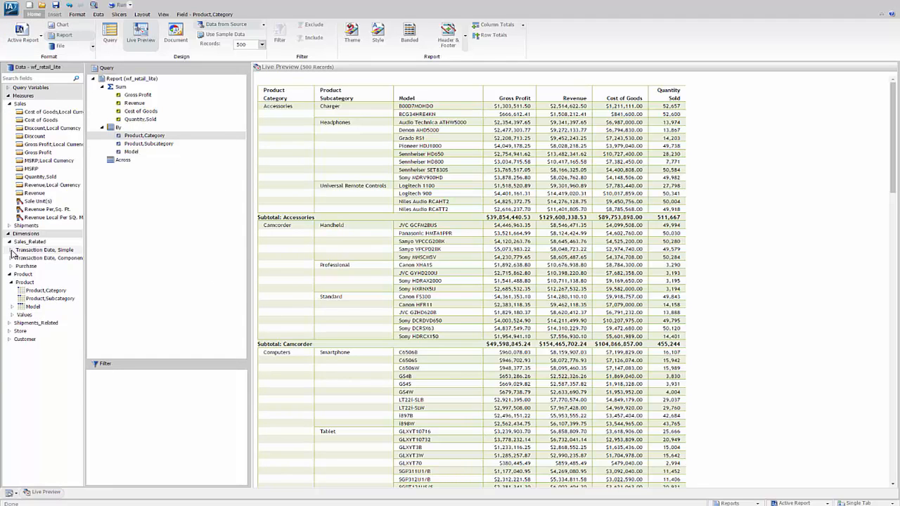
left_click(11, 250)
left_click(21, 258)
left_click_drag(20, 258, 105, 411)
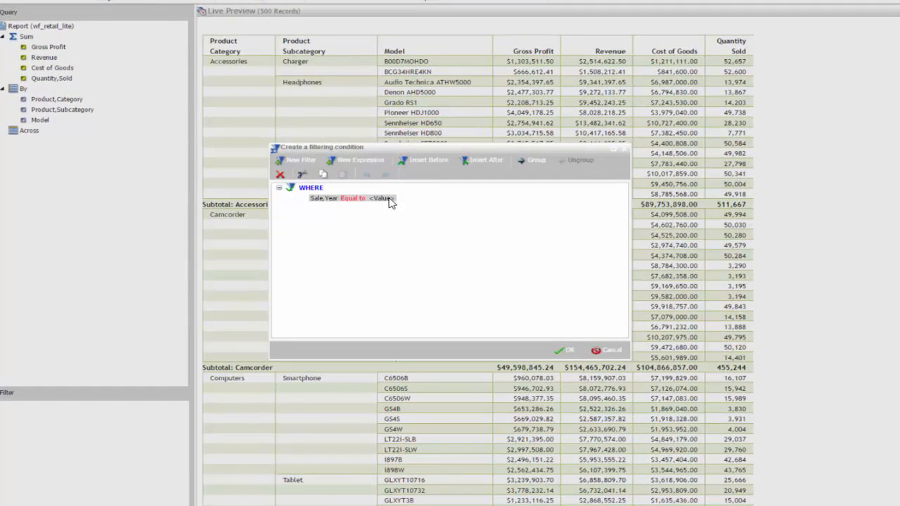
- Retrieve all values for the Sale,Year condition, set it equal to the constant 2016, and apply the filter
left_click(384, 199)
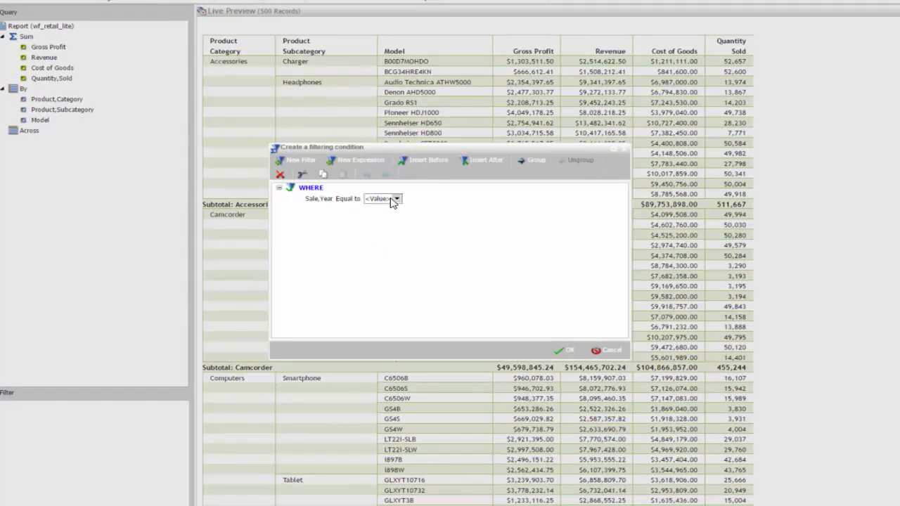
left_click(398, 199)
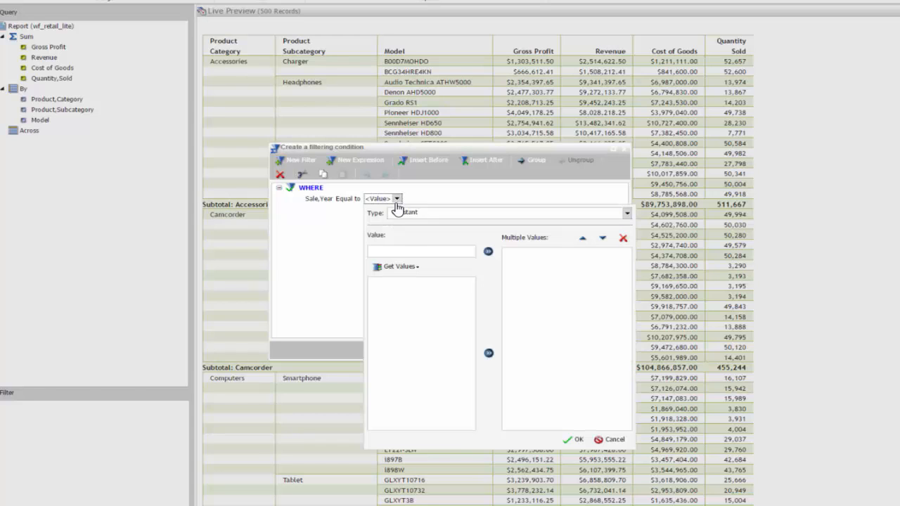
left_click(399, 269)
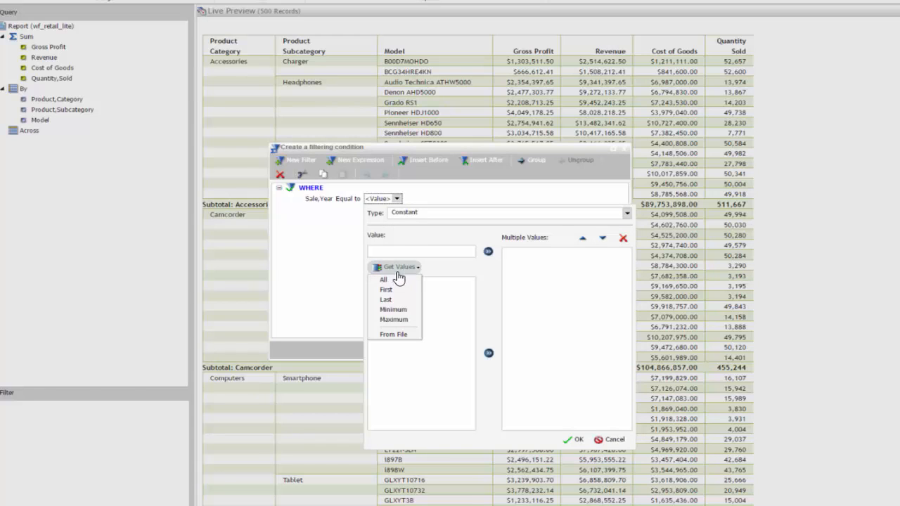
left_click(390, 282)
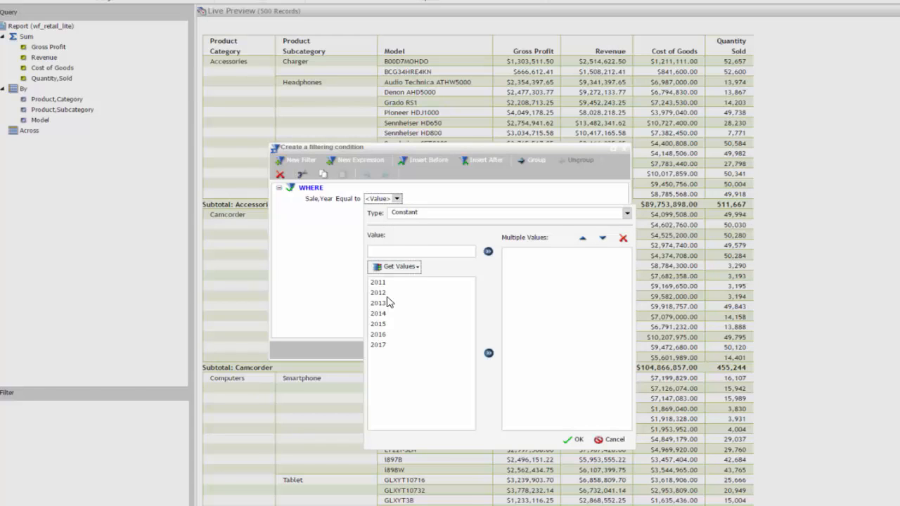
double_click(377, 335)
left_click(573, 440)
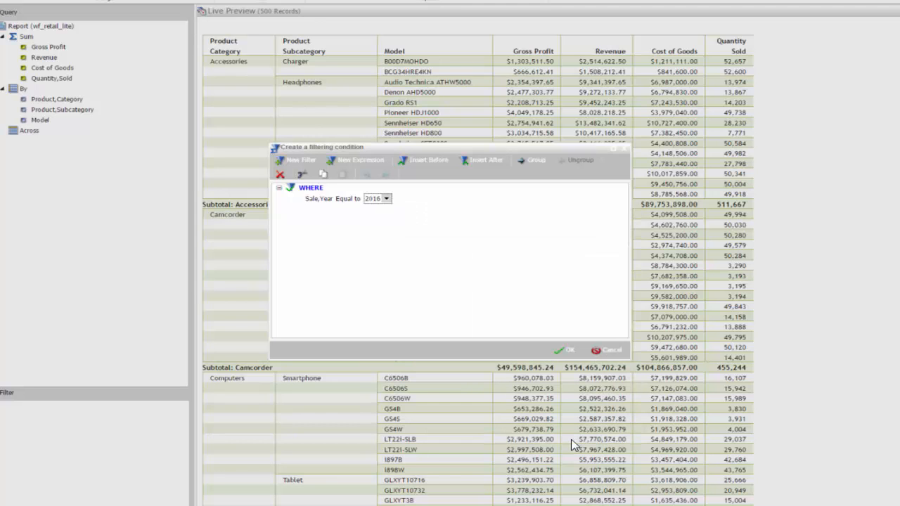
left_click(564, 355)
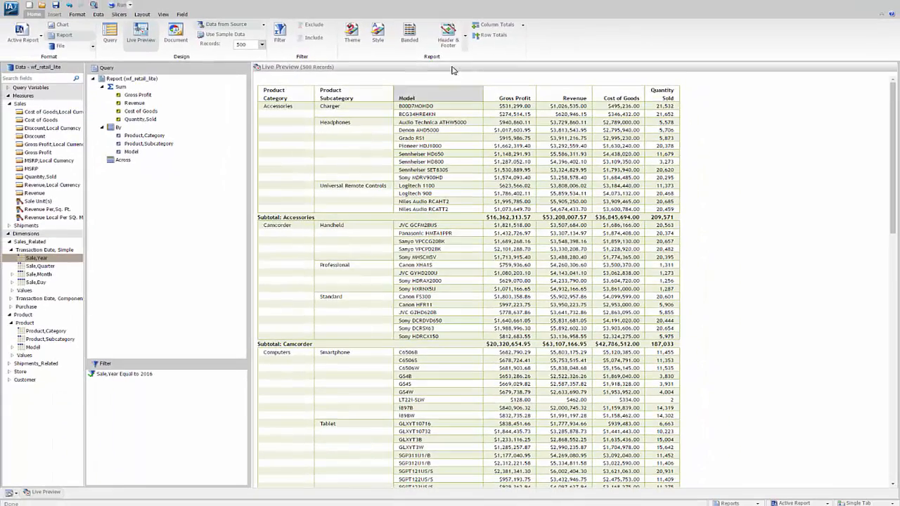
- Add the report header "Sales Metrics YTD" and format its text in italics
left_click(448, 32)
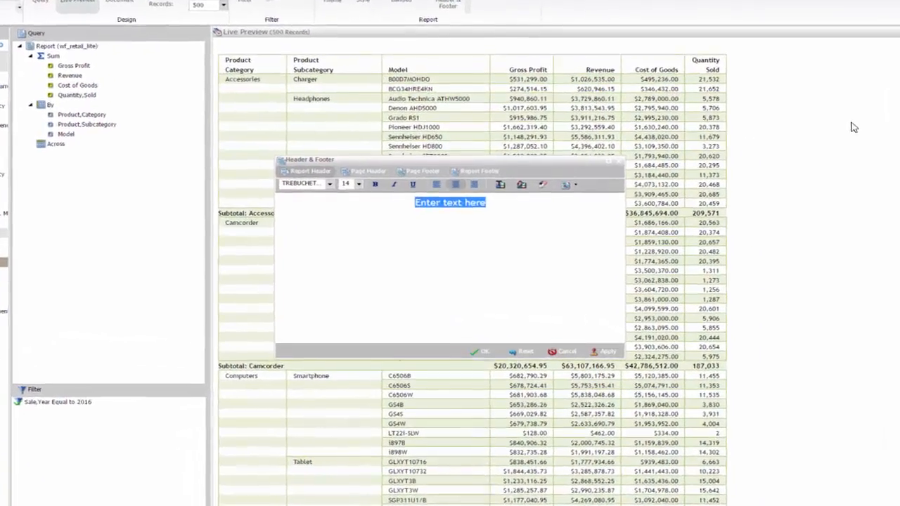
type("Sa")
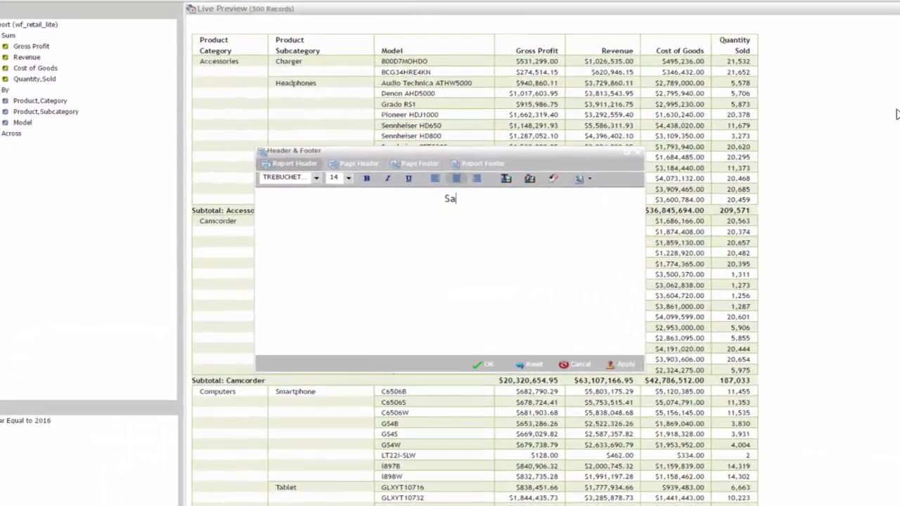
type("les Metrics YTD")
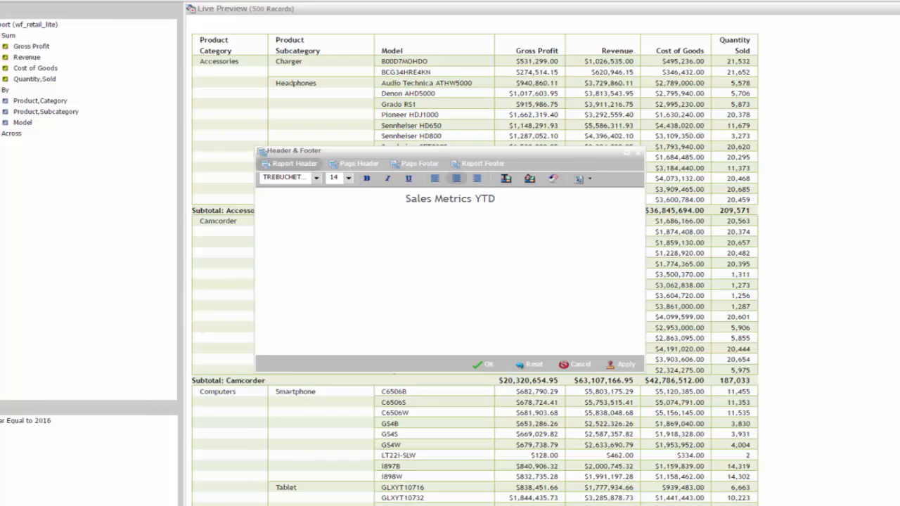
left_click(388, 187)
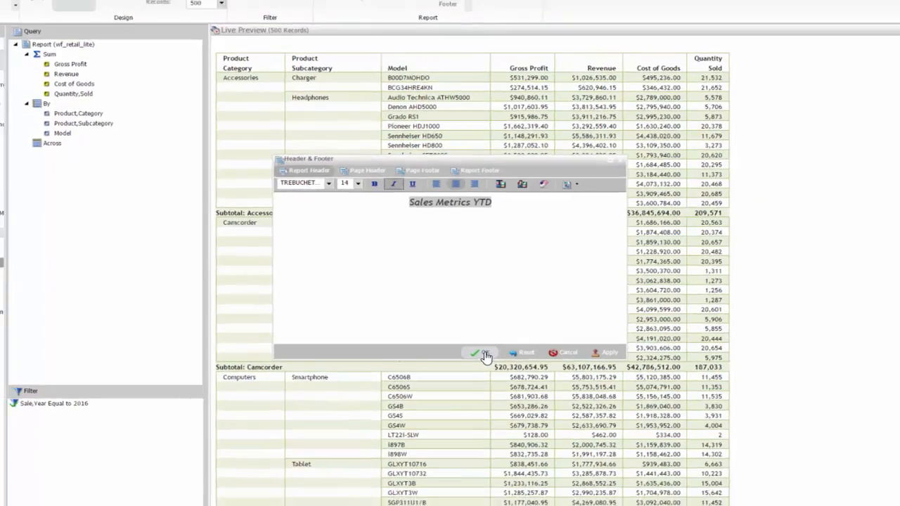
left_click(485, 355)
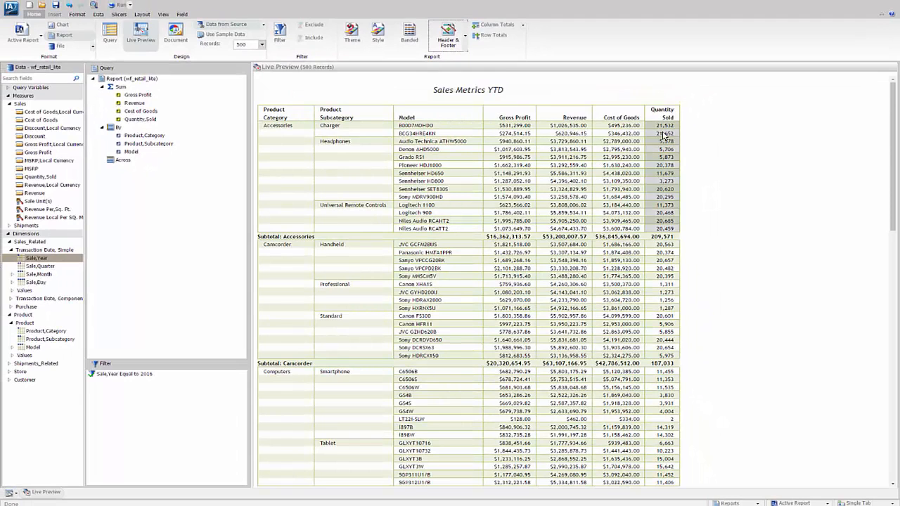
- Run the active report and add Visualize data bars to its Quantity Sold column
left_click(119, 5)
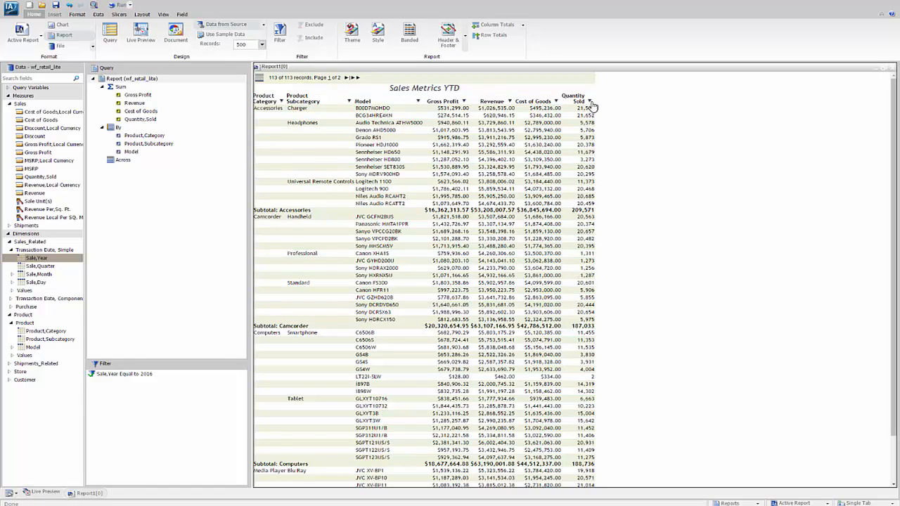
left_click(590, 102)
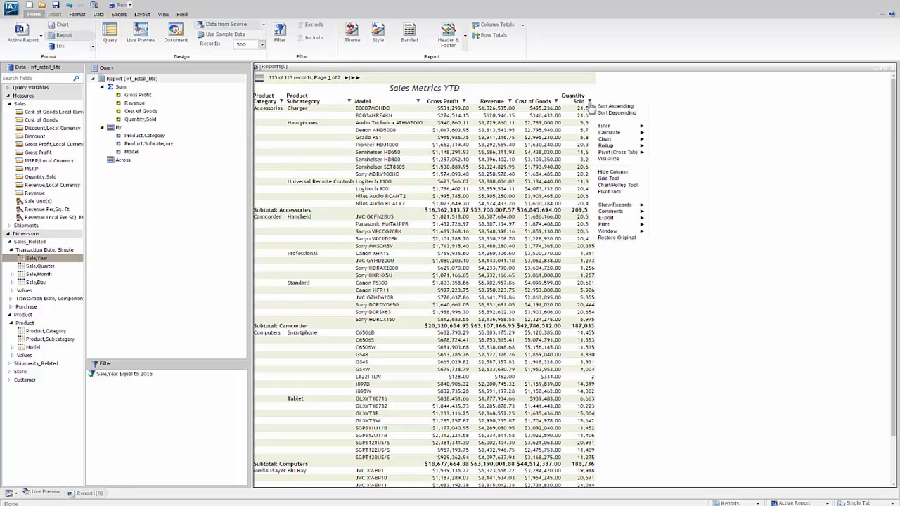
mouse_move(605, 140)
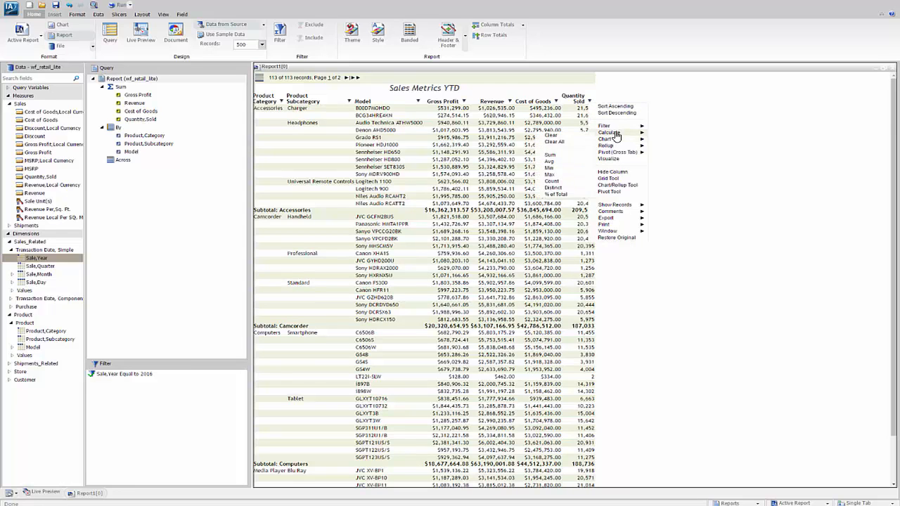
left_click(609, 159)
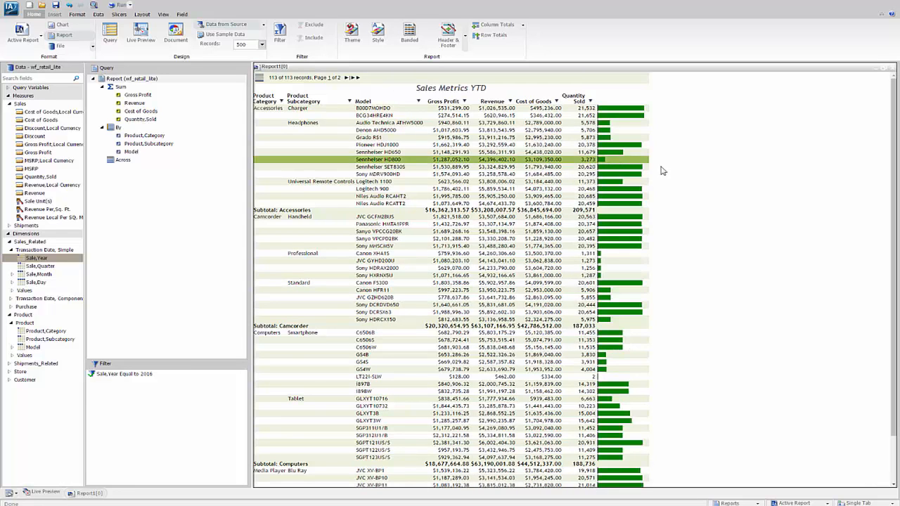